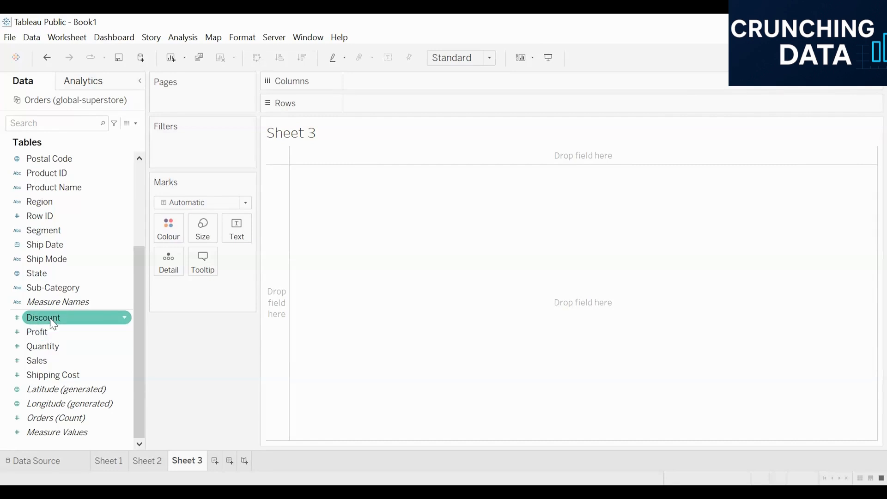
Step: Plot average Discount against Quantity, with the axes swapped
click(48, 318)
double_click(46, 347)
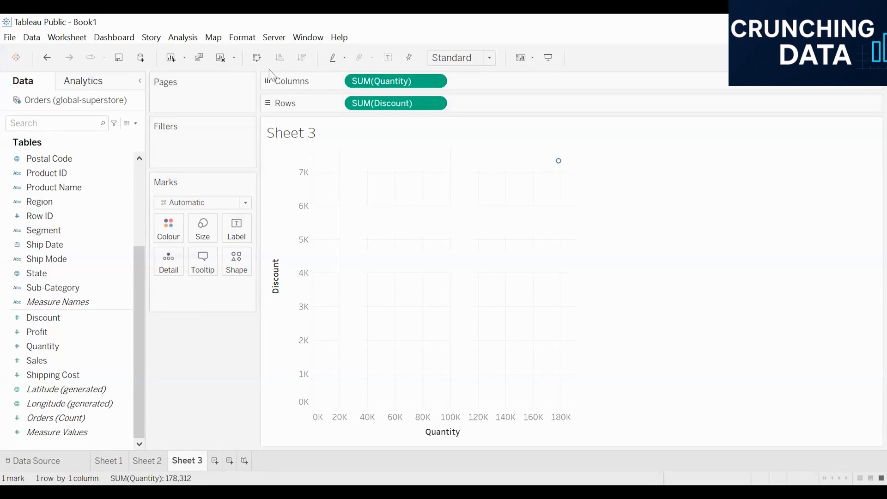
click(257, 57)
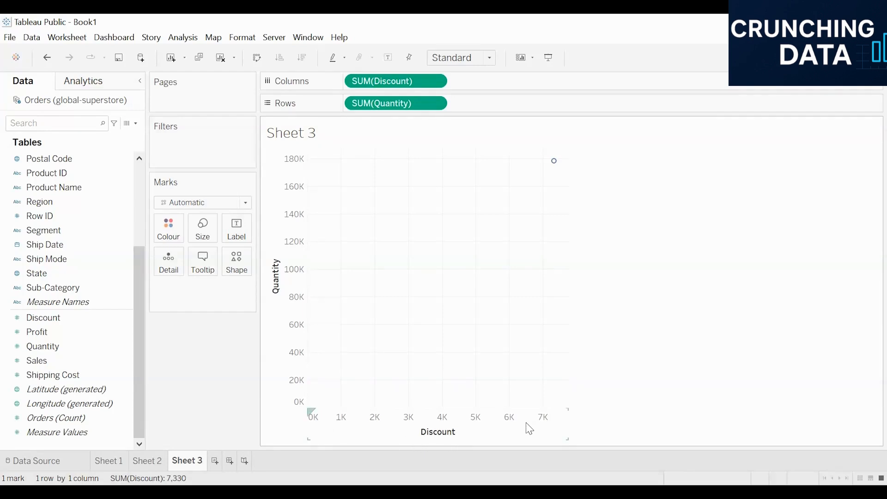
click(434, 82)
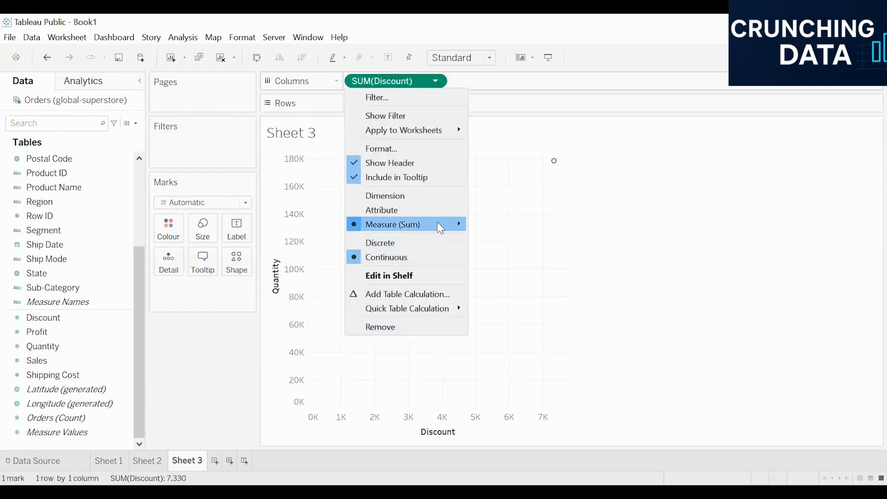
mouse_move(440, 228)
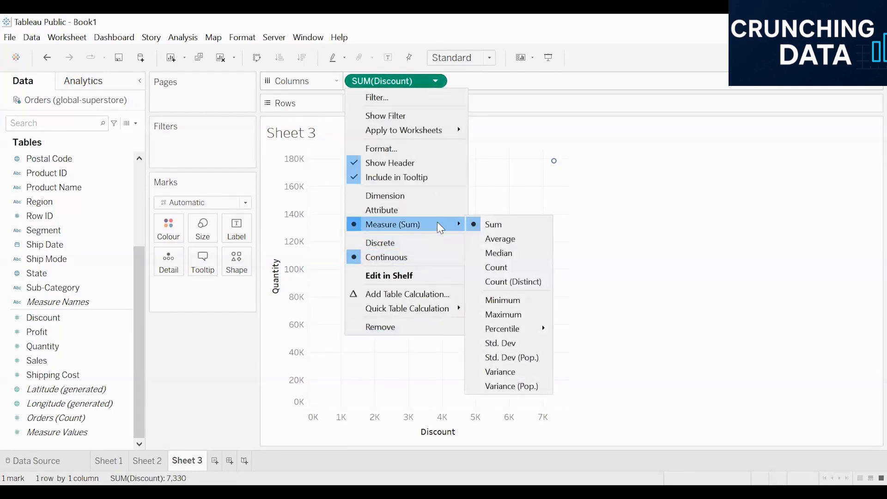
click(514, 242)
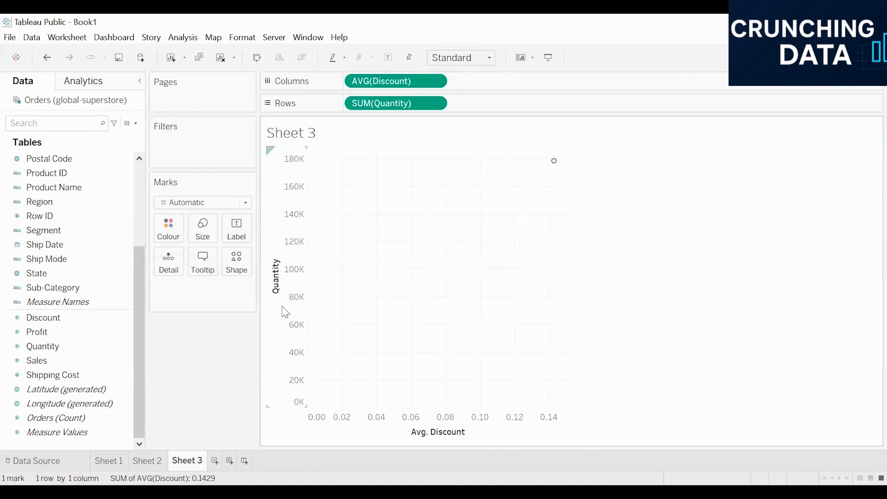
Step: Add Customer ID to Detail, giving 1590 customer marks
click(40, 216)
scroll(89, 236, up, 3)
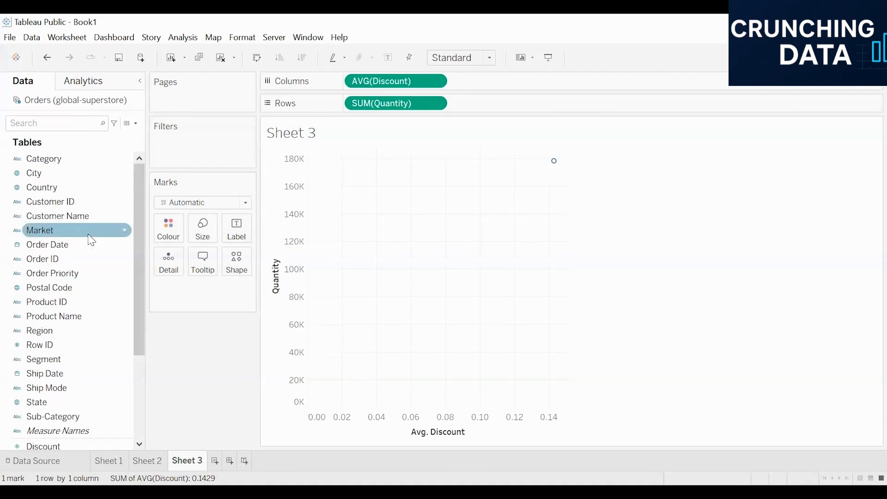
drag(46, 202, 396, 288)
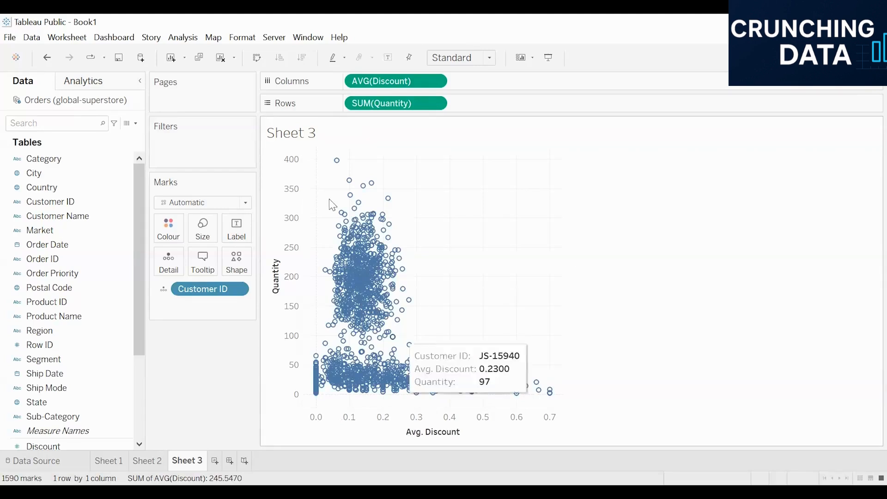
Step: Add Cluster from the Analytics pane and move the Clusters dialog to the left
click(91, 86)
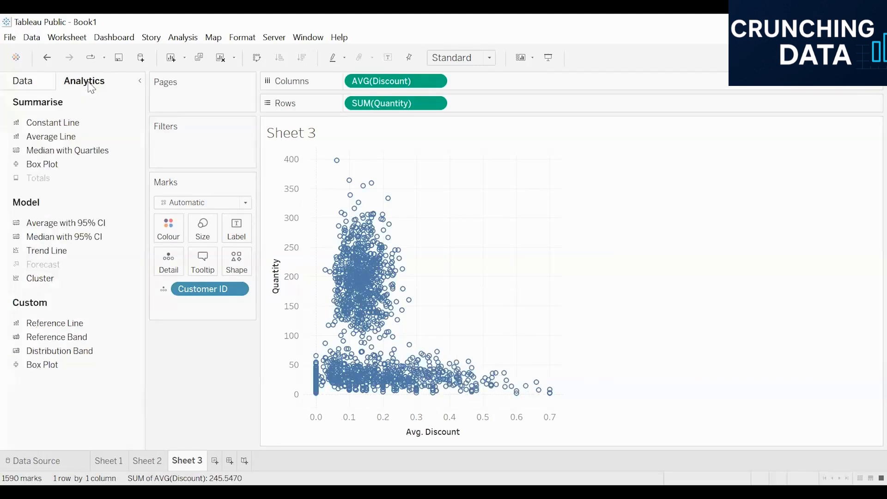
double_click(59, 281)
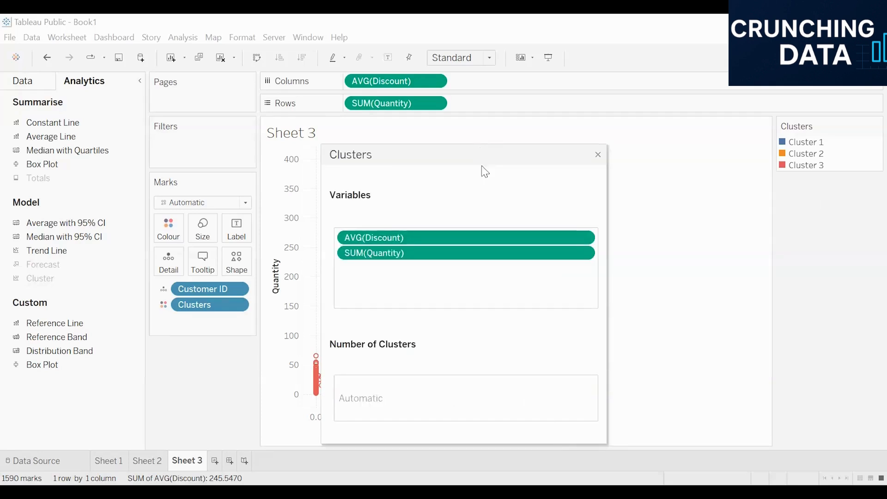
drag(485, 162, 167, 123)
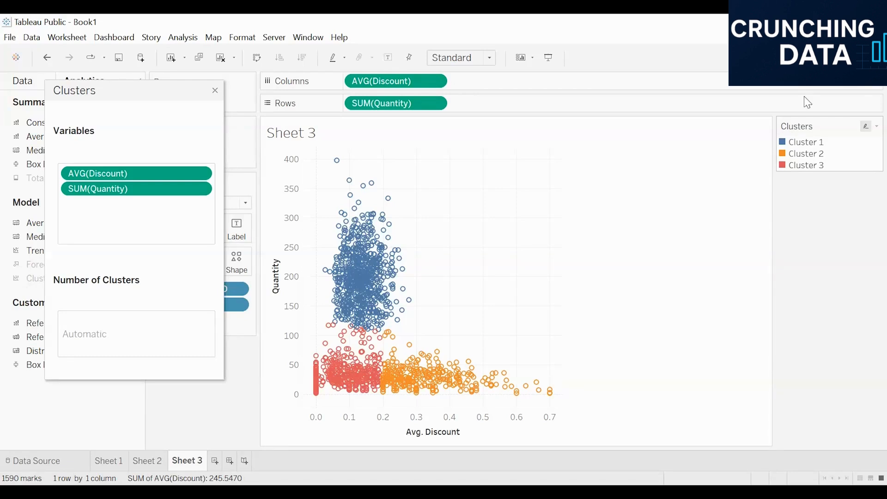
click(810, 144)
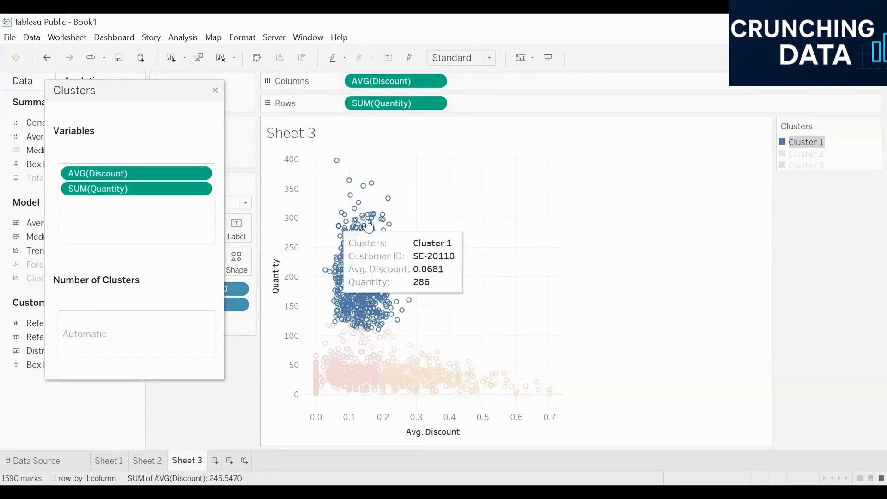
click(820, 156)
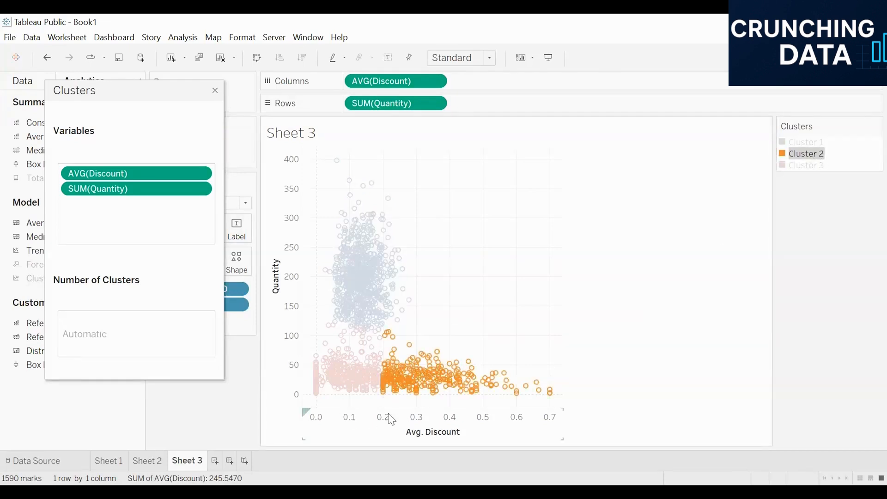
mouse_move(388, 397)
click(804, 165)
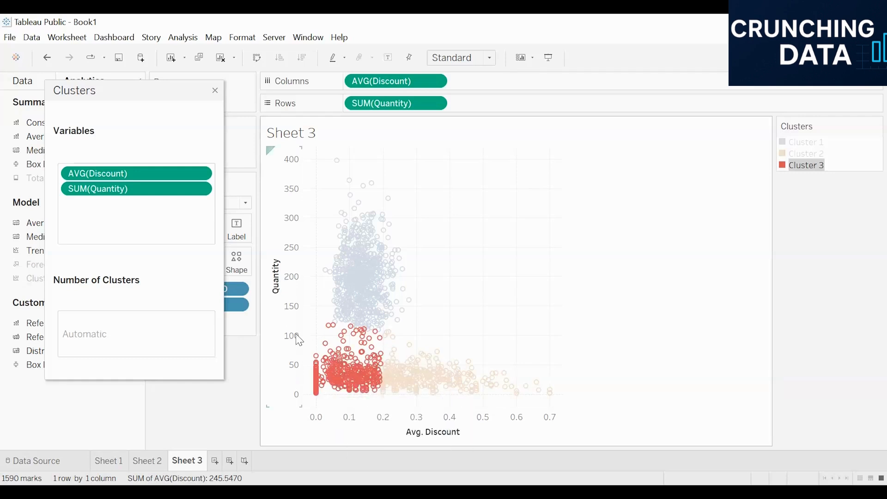
click(684, 260)
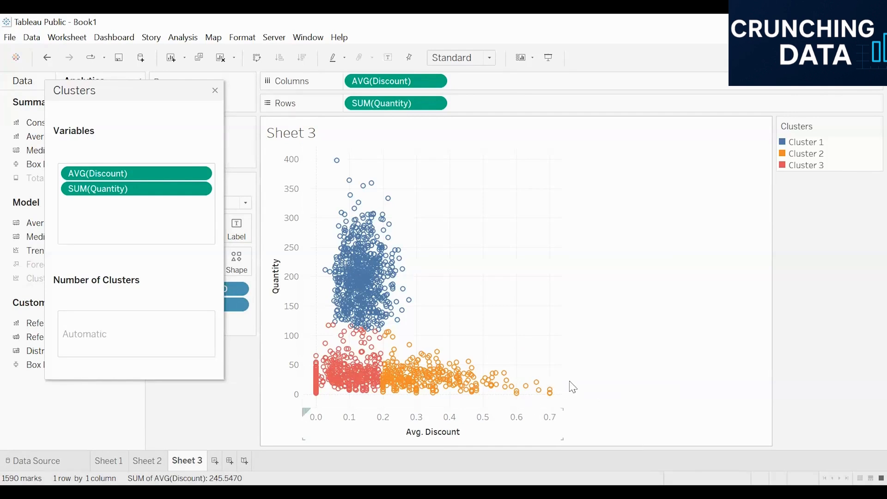
mouse_move(529, 389)
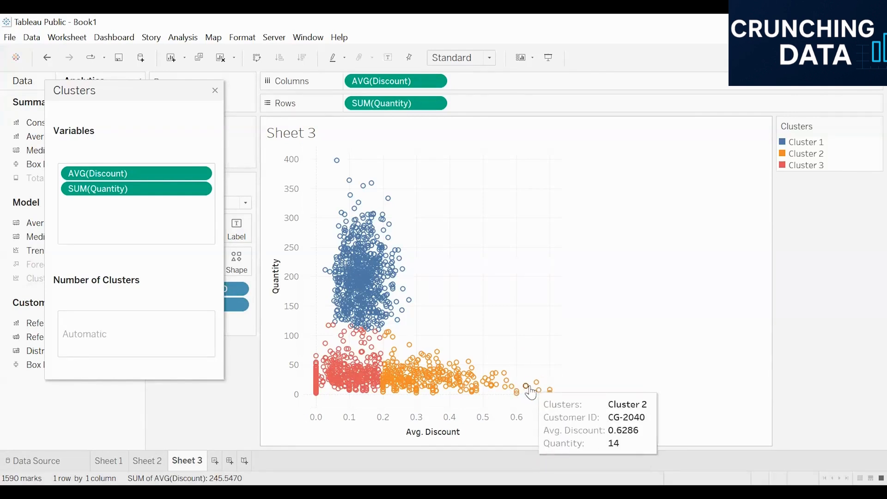
mouse_move(552, 398)
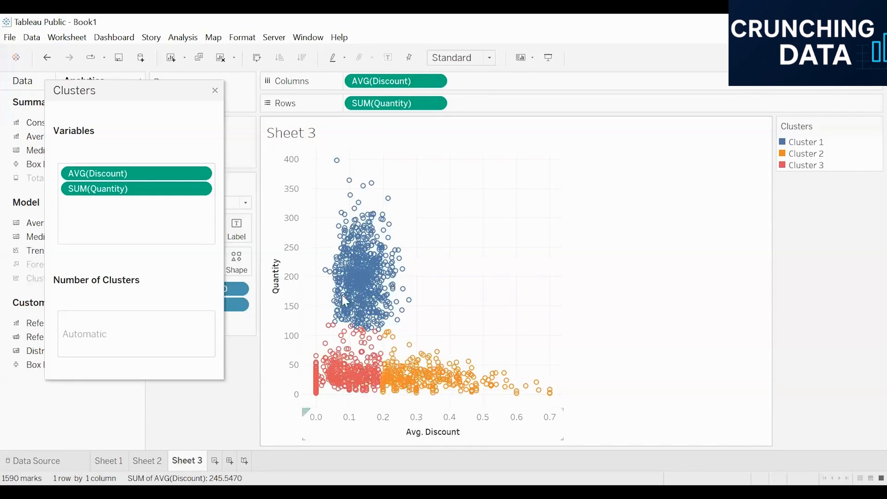
mouse_move(347, 216)
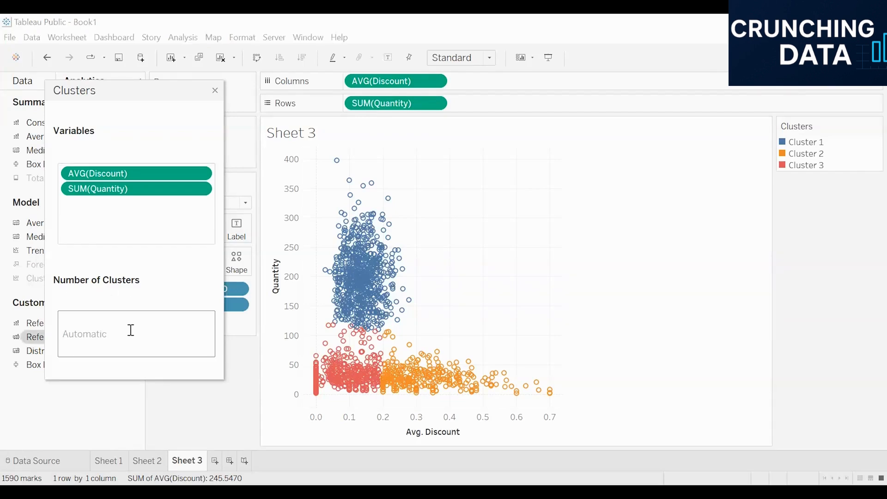
Step: Set Number of Clusters to 4, then highlight Clusters 1–4 one by one from the legend
text(4)
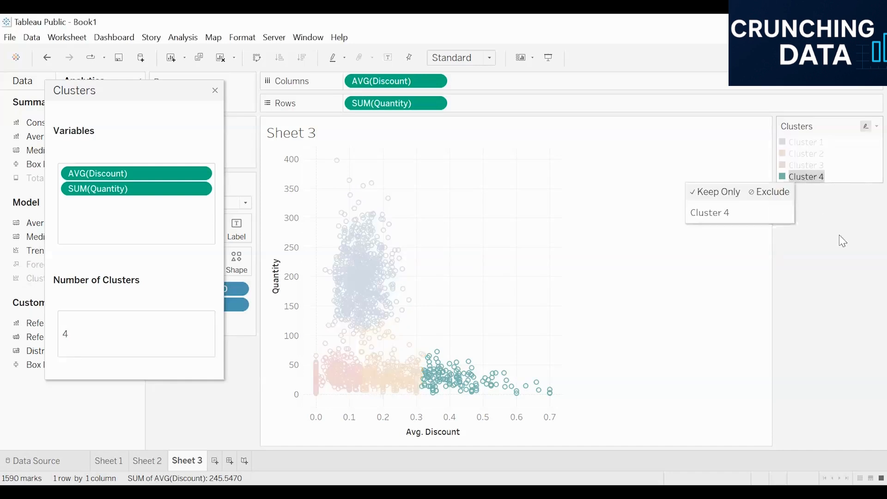
click(807, 142)
click(813, 154)
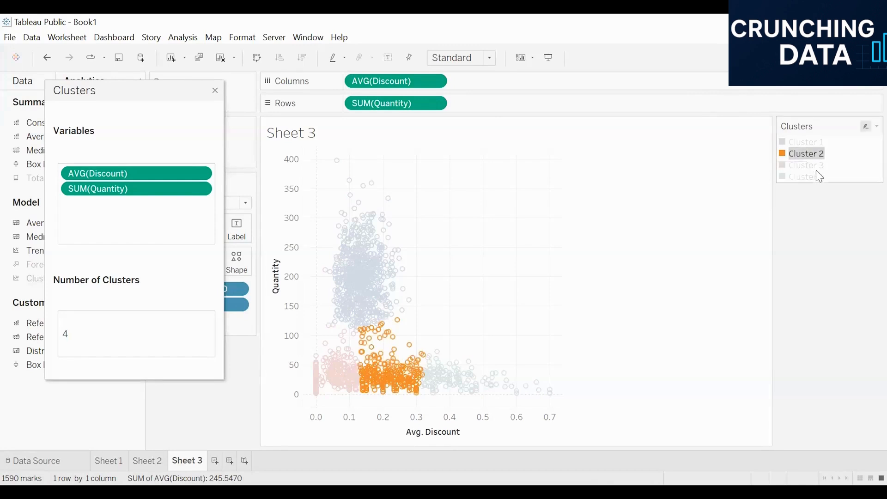
click(817, 166)
click(819, 176)
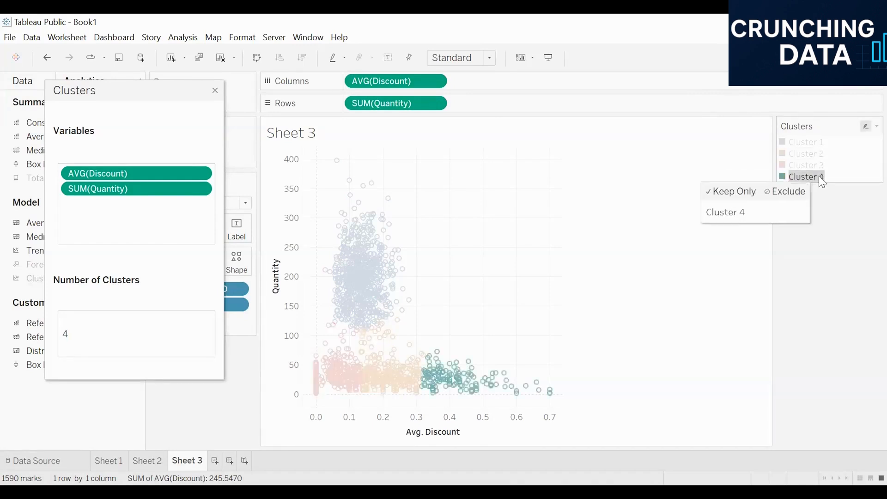
click(653, 268)
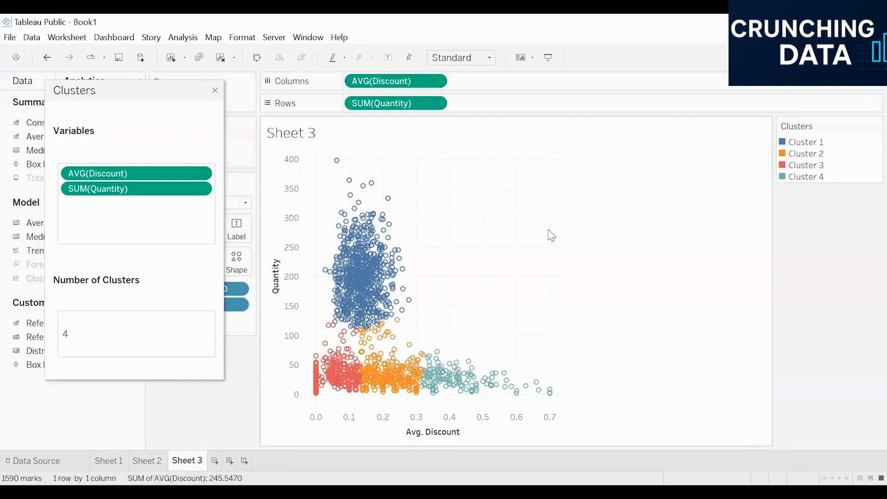
Step: Close the cluster settings, then plot SUM(Profit) against SUM(Sales) on a new Sheet 4
click(216, 91)
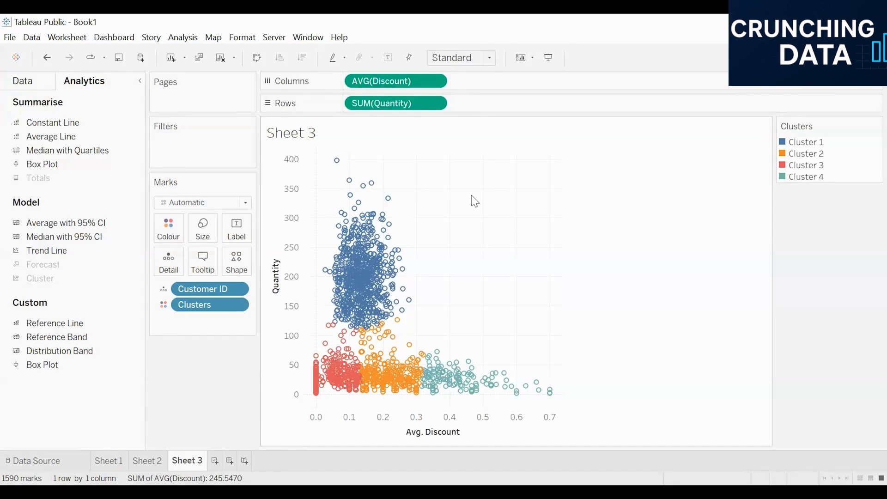
click(215, 461)
scroll(82, 333, down, 3)
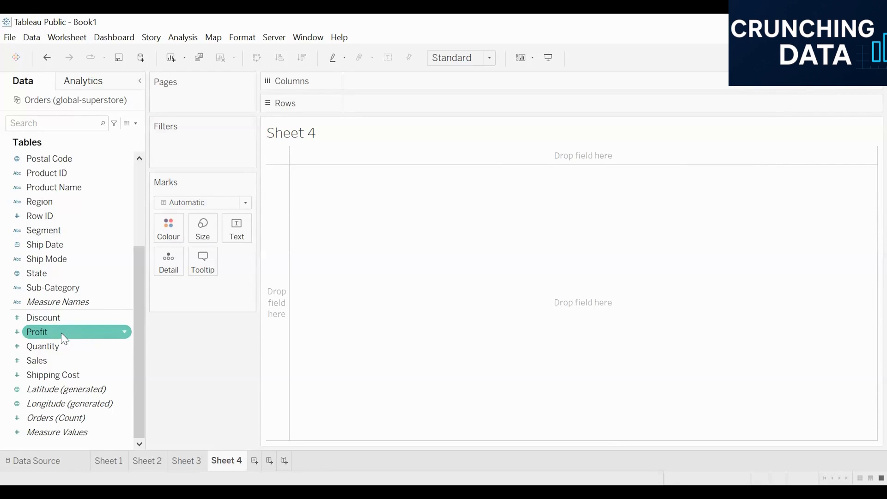
double_click(61, 333)
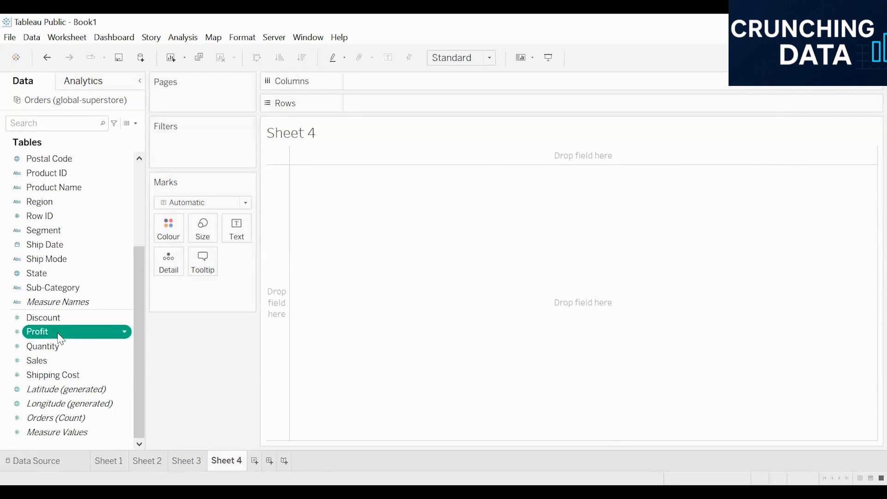
double_click(49, 362)
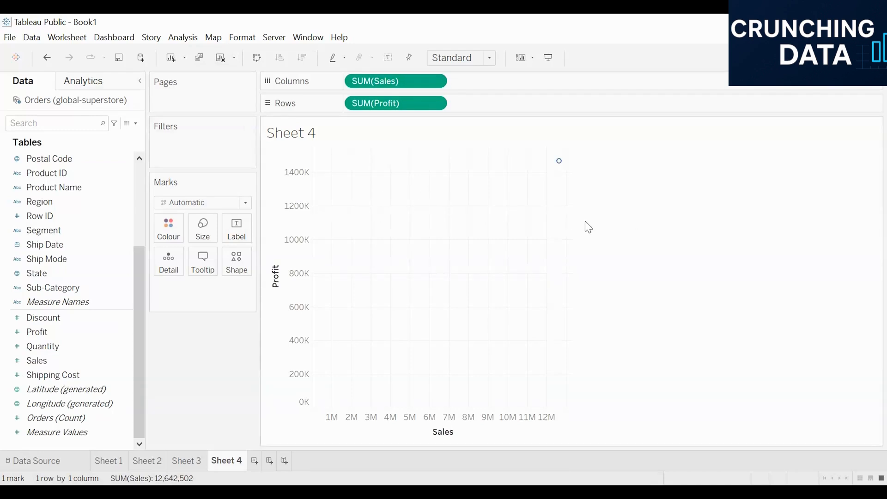
Step: Add Customer ID to Detail, giving 1590 customer marks
scroll(91, 225, up, 3)
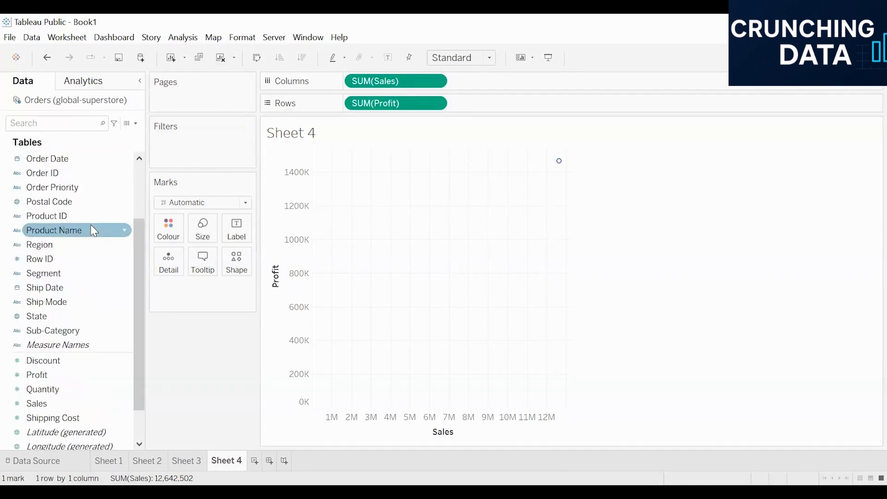
click(65, 202)
double_click(67, 206)
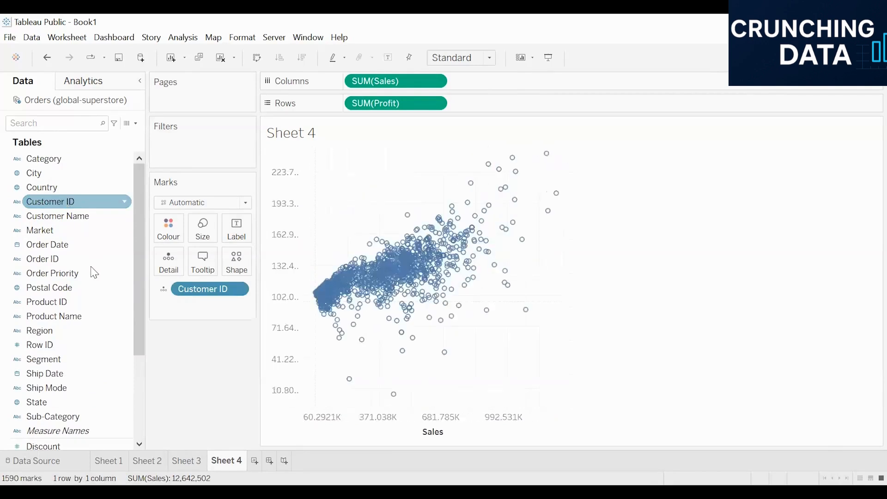
Step: Drag Cluster onto the Sheet 4 scatter, keeping Automatic clusters, and move the dialog aside
click(83, 86)
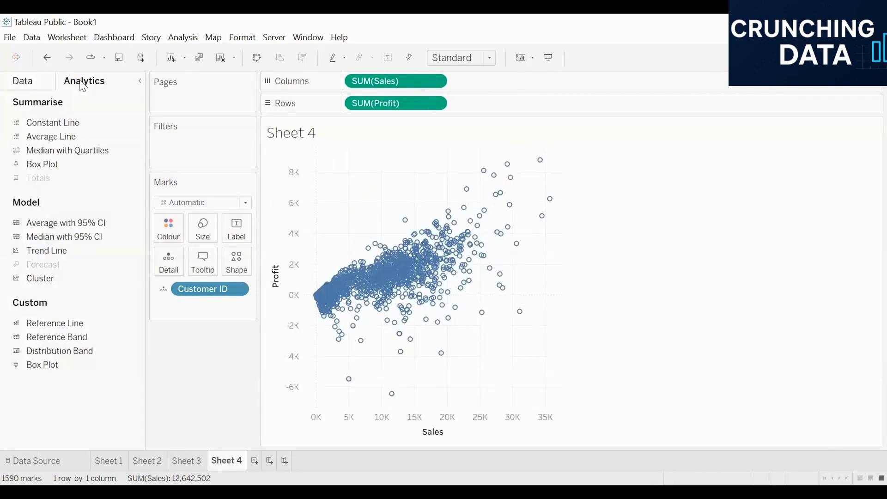
drag(44, 280, 368, 163)
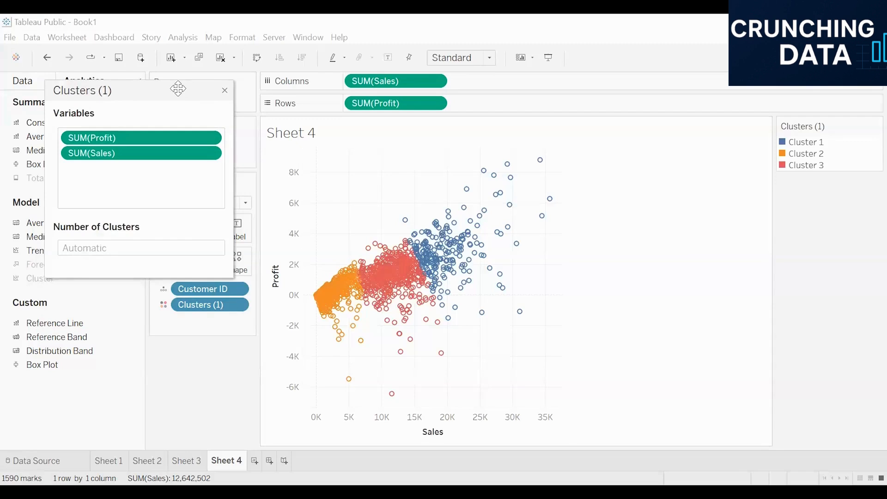
drag(173, 90, 138, 99)
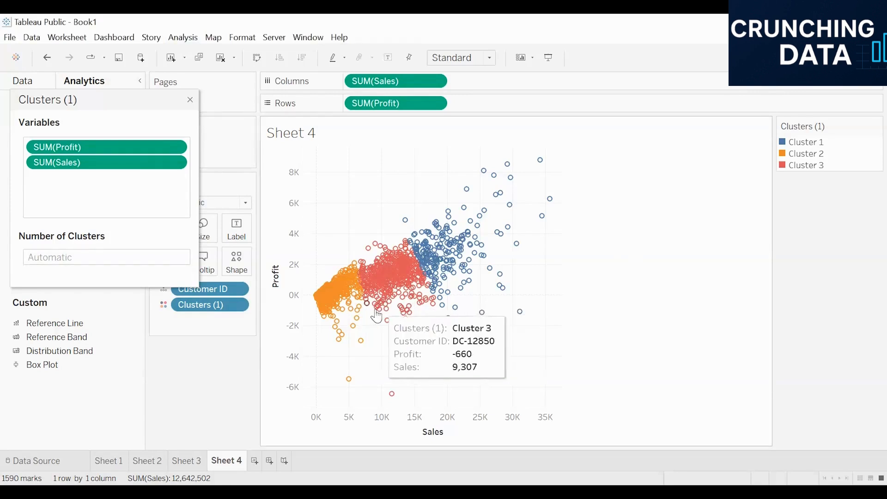
click(806, 142)
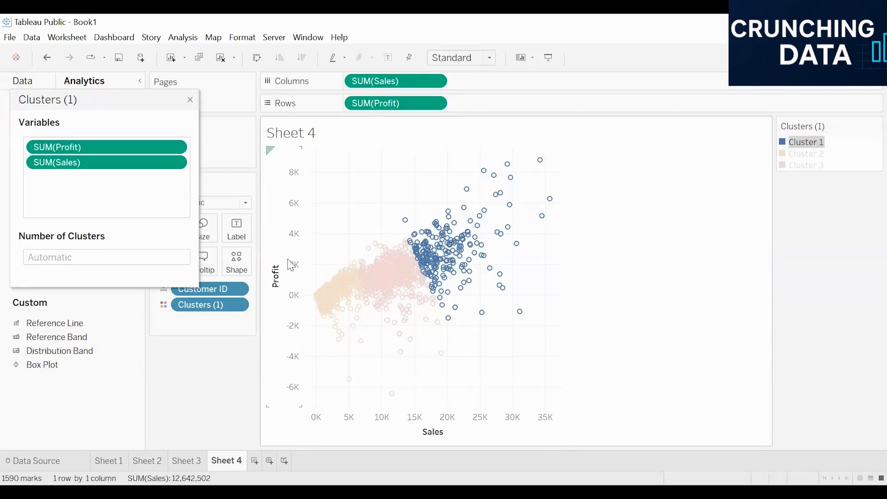
click(809, 154)
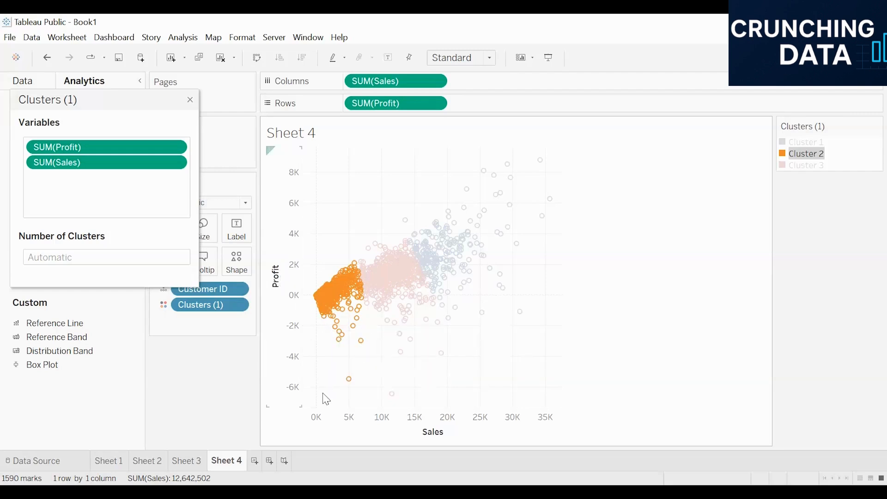
drag(272, 293, 358, 361)
click(607, 269)
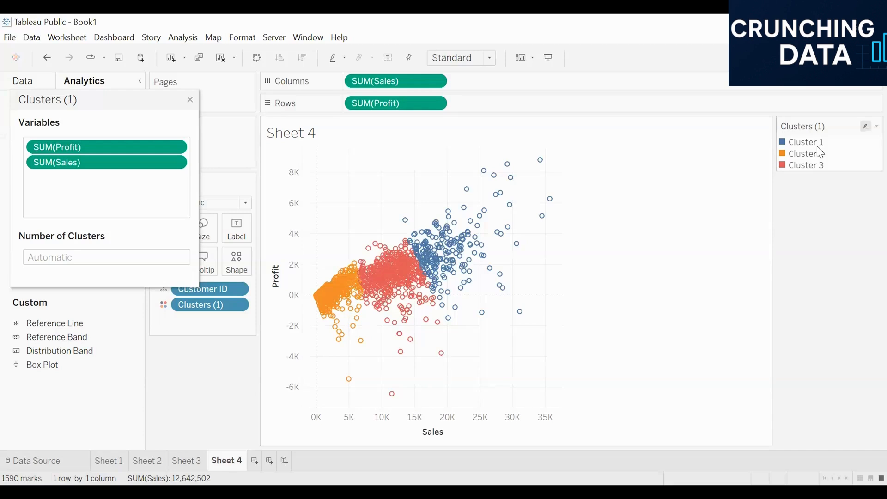
click(812, 167)
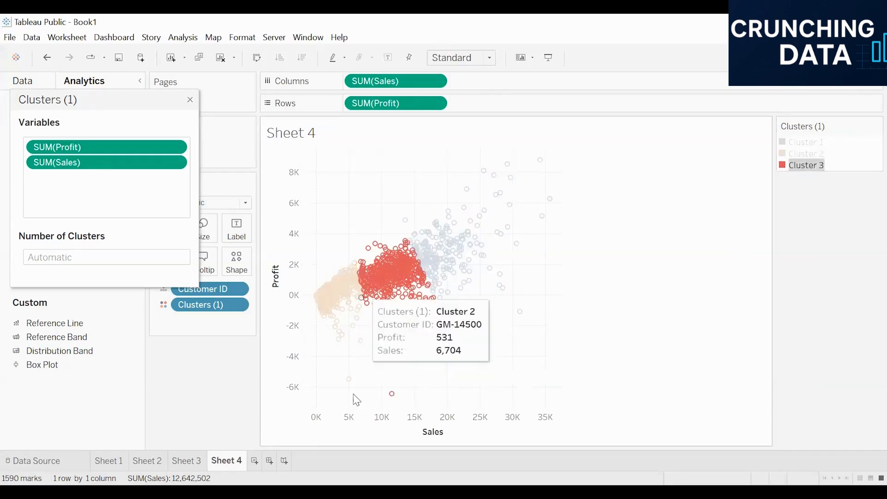
click(695, 205)
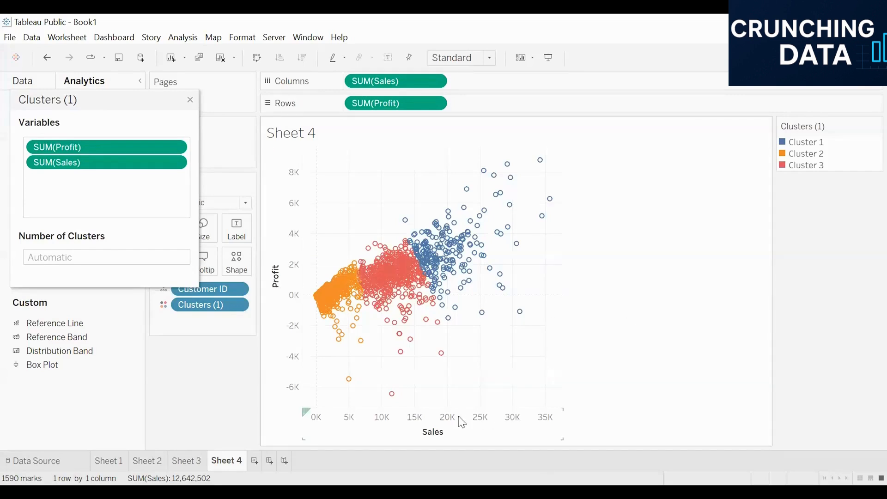
Step: On new Sheet 5, plot SUM(Profit) against AVG(Discount) and add Customer ID to the view
mouse_move(516, 322)
click(254, 461)
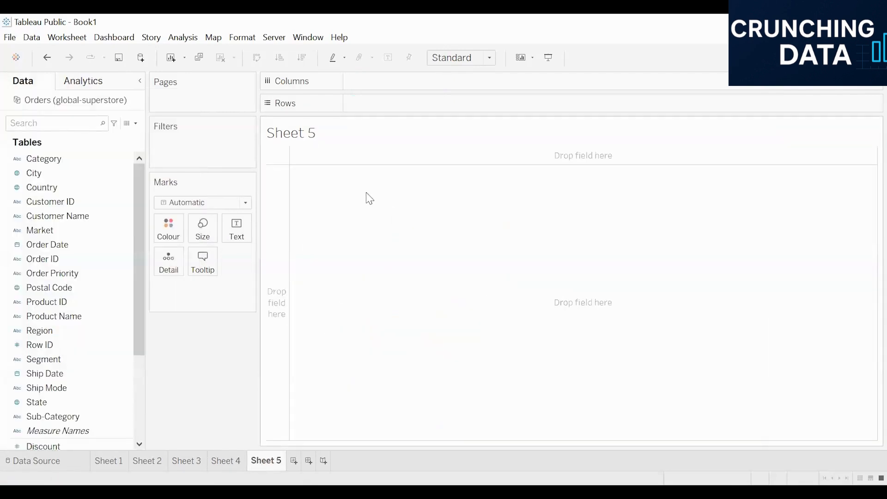
scroll(105, 300, down, 5)
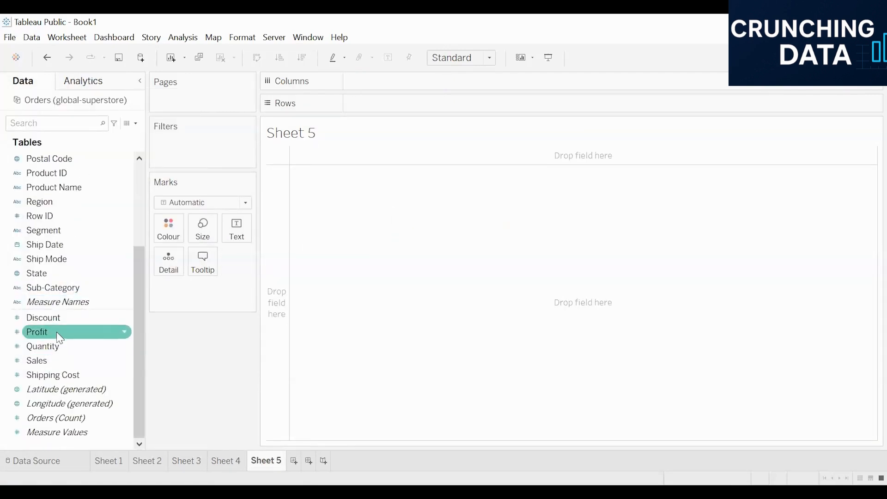
double_click(57, 331)
double_click(59, 318)
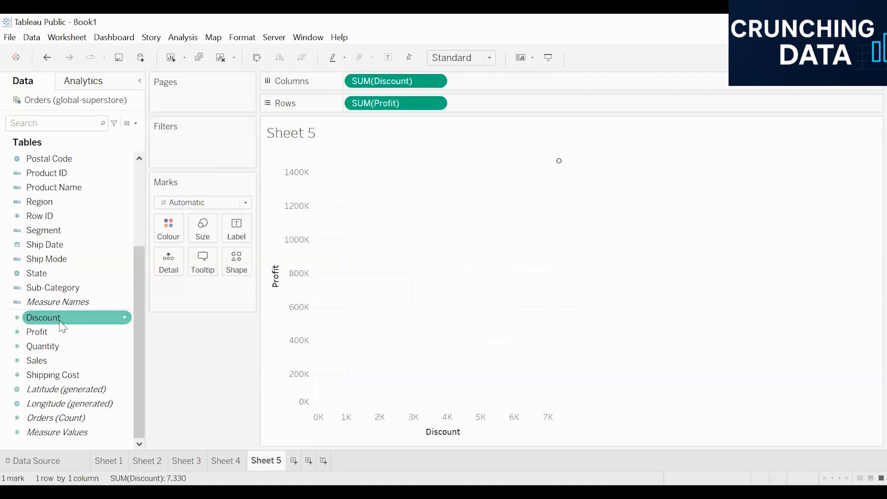
click(435, 82)
mouse_move(436, 225)
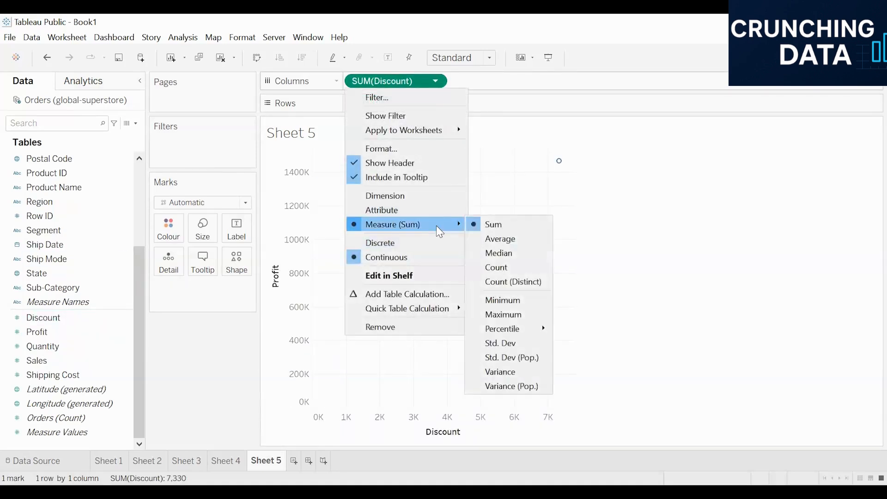
click(513, 244)
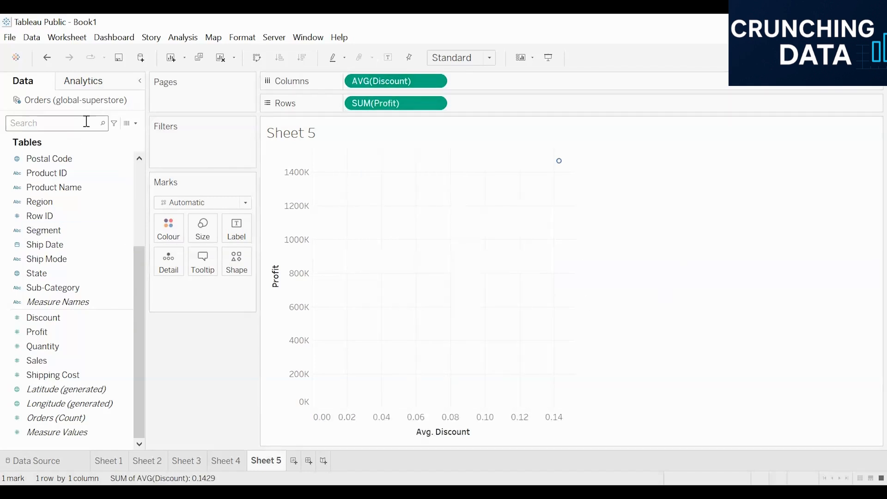
scroll(51, 220, up, 3)
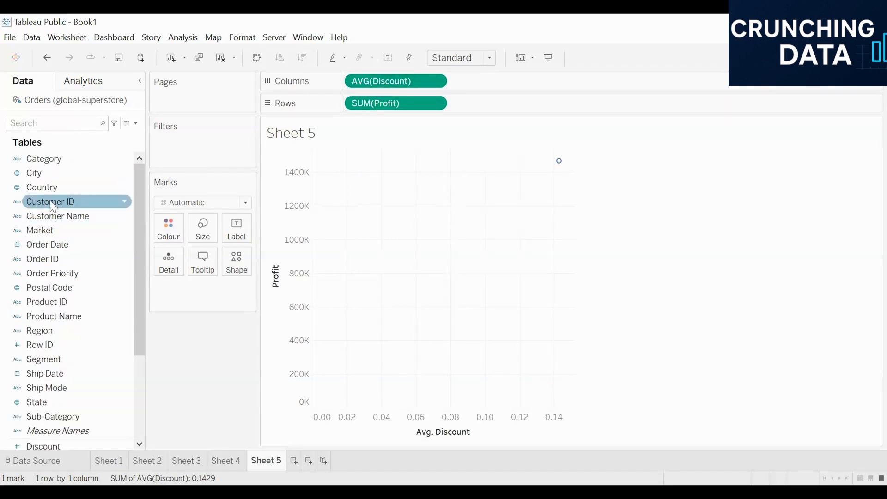
drag(52, 203, 398, 259)
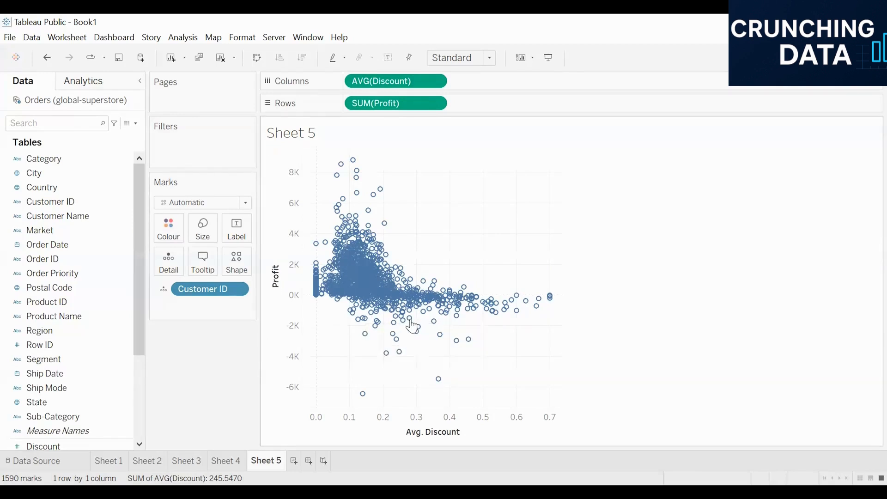
Step: Drag Cluster onto the Sheet 5 scatter for two automatic clusters, then close the Clusters dialog
mouse_move(541, 299)
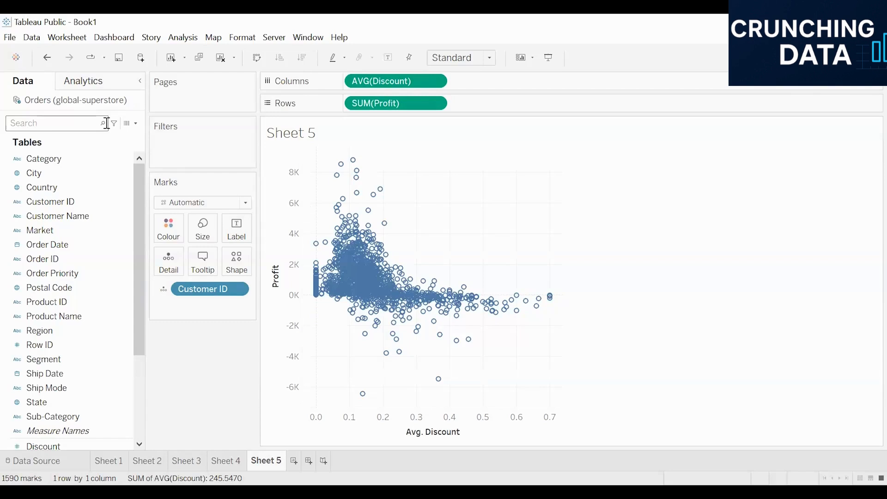
click(88, 81)
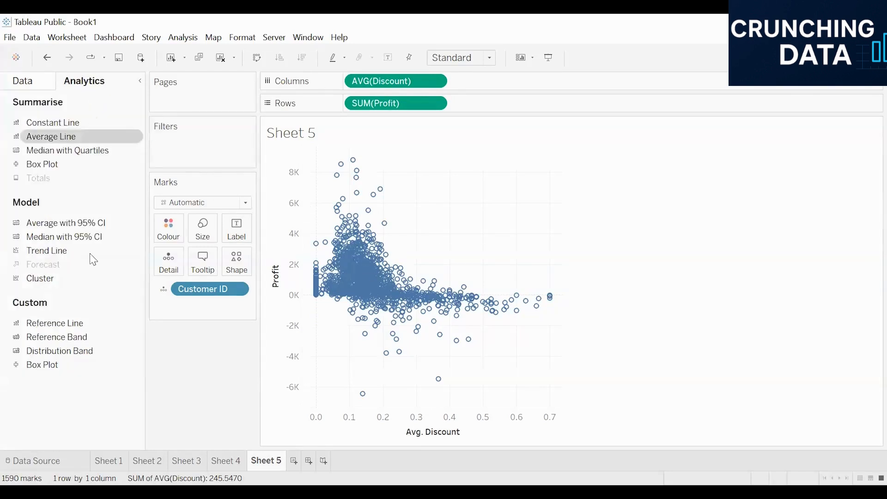
drag(37, 278, 353, 169)
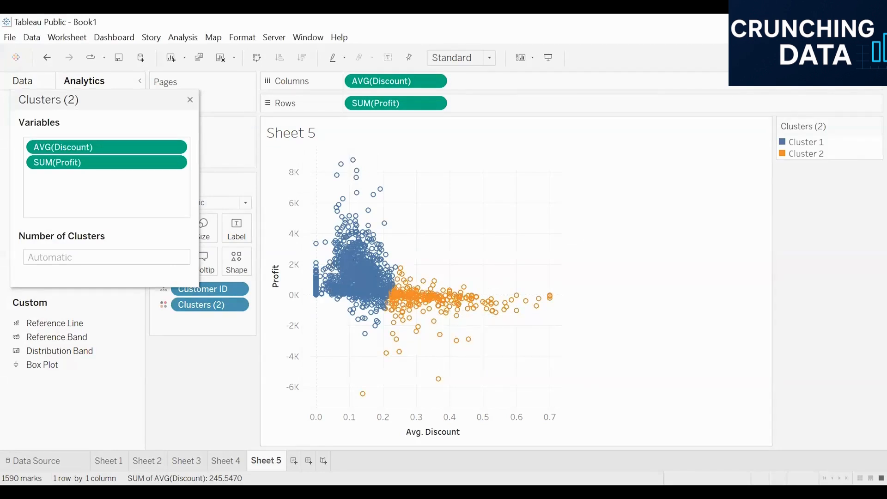
click(190, 100)
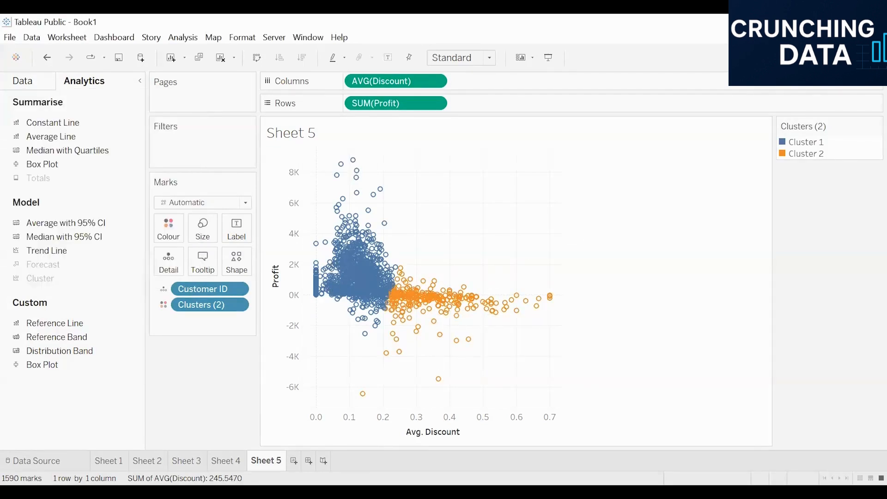